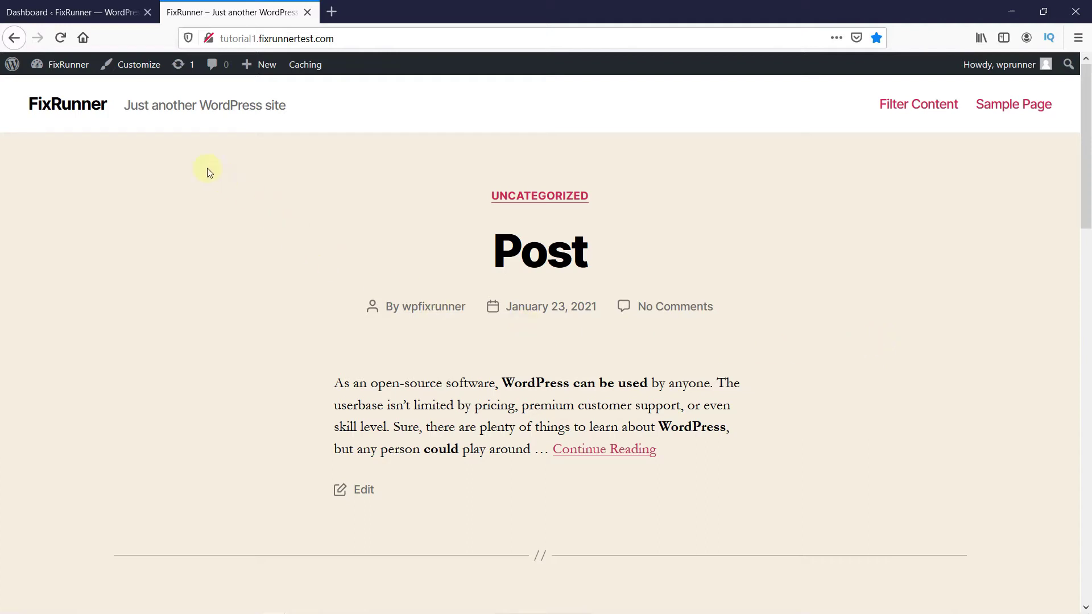
In the Customizer's Theme Options, switch 'Show search in header' on and back off, then close the tab.
{"action": "left_click", "coordinate": [126, 71]}
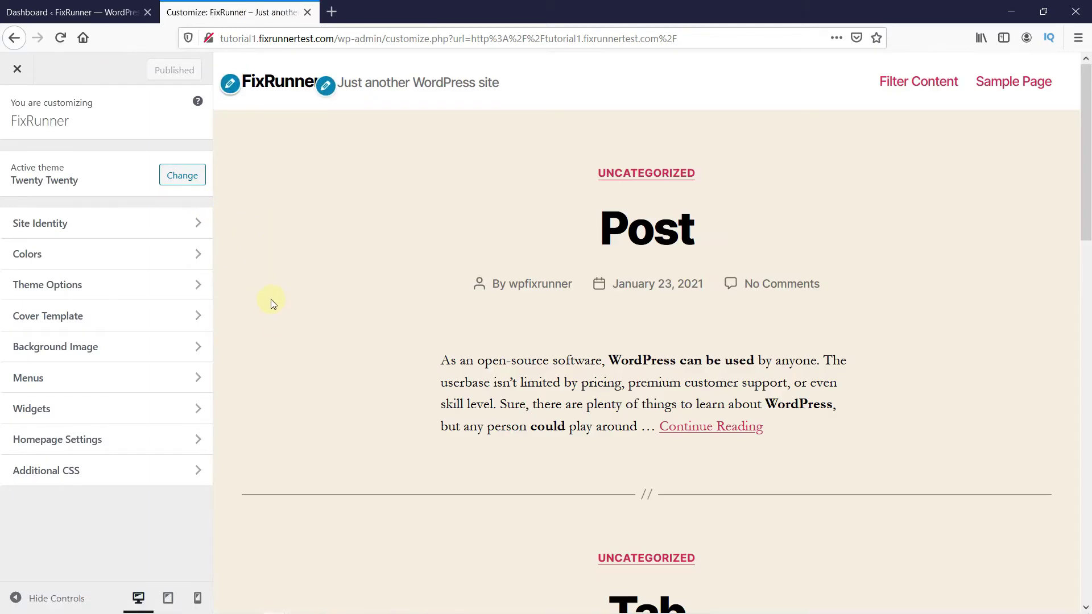
{"action": "left_click", "coordinate": [162, 290]}
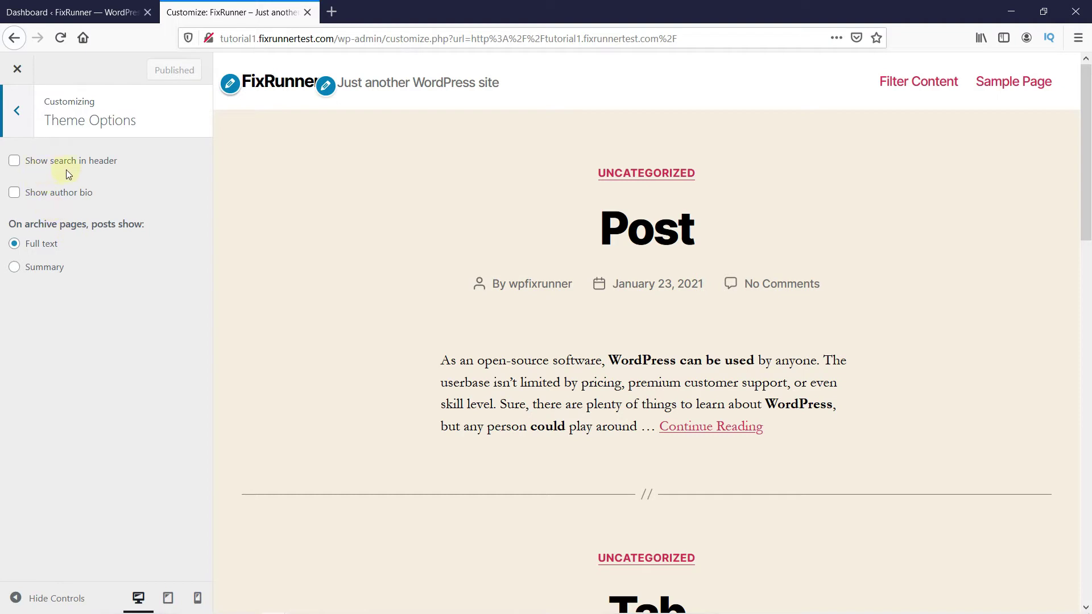
{"action": "left_click", "coordinate": [15, 161]}
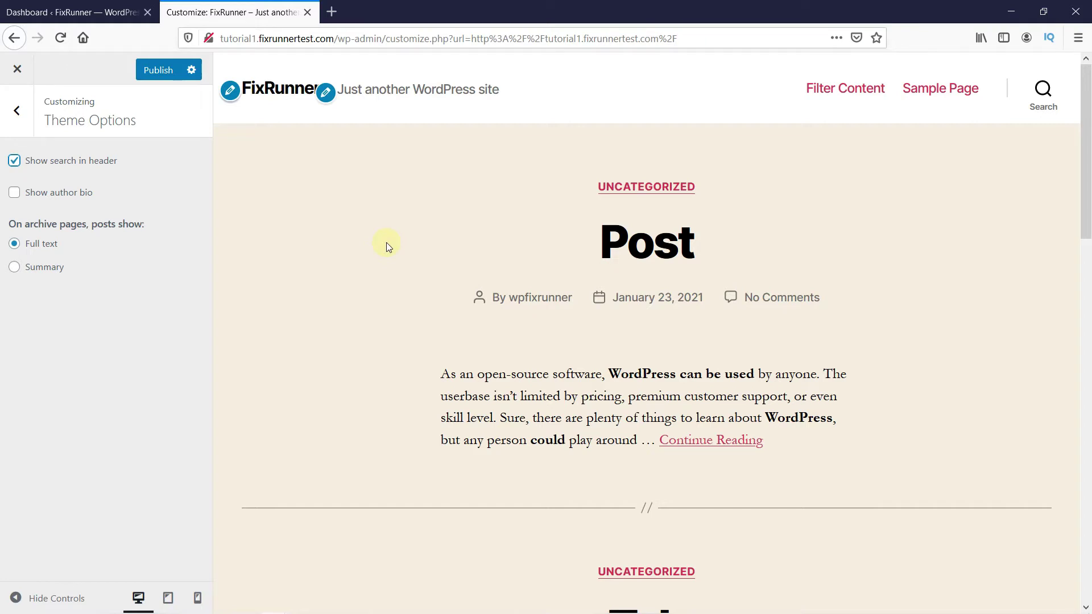
{"action": "left_click", "coordinate": [23, 163]}
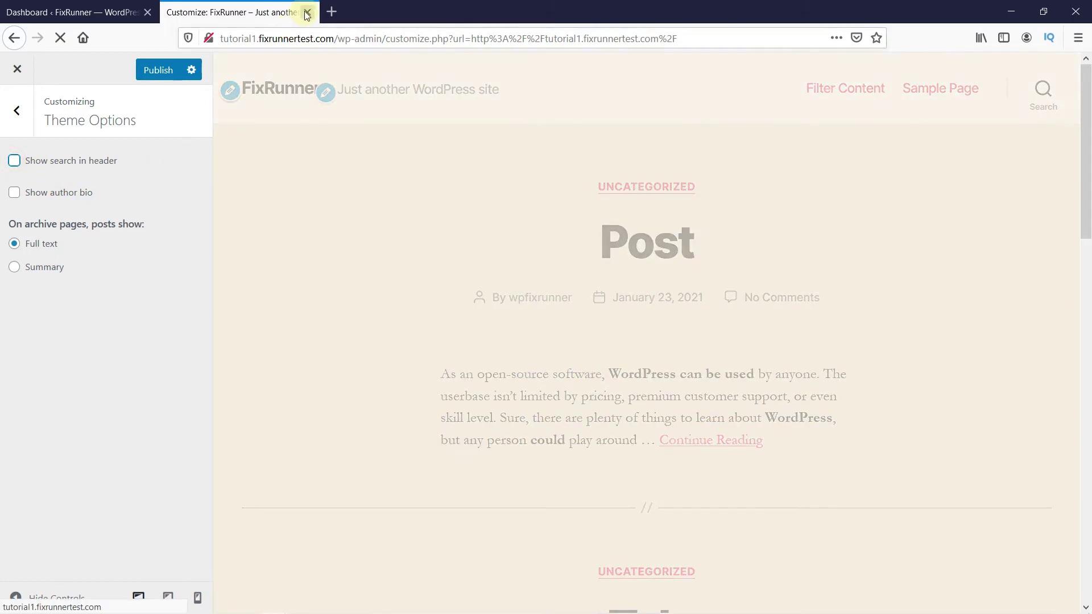
{"action": "left_click", "coordinate": [308, 13]}
Leave the Customizer without saving and go to Plugins > Add New.
{"action": "left_click", "coordinate": [618, 290]}
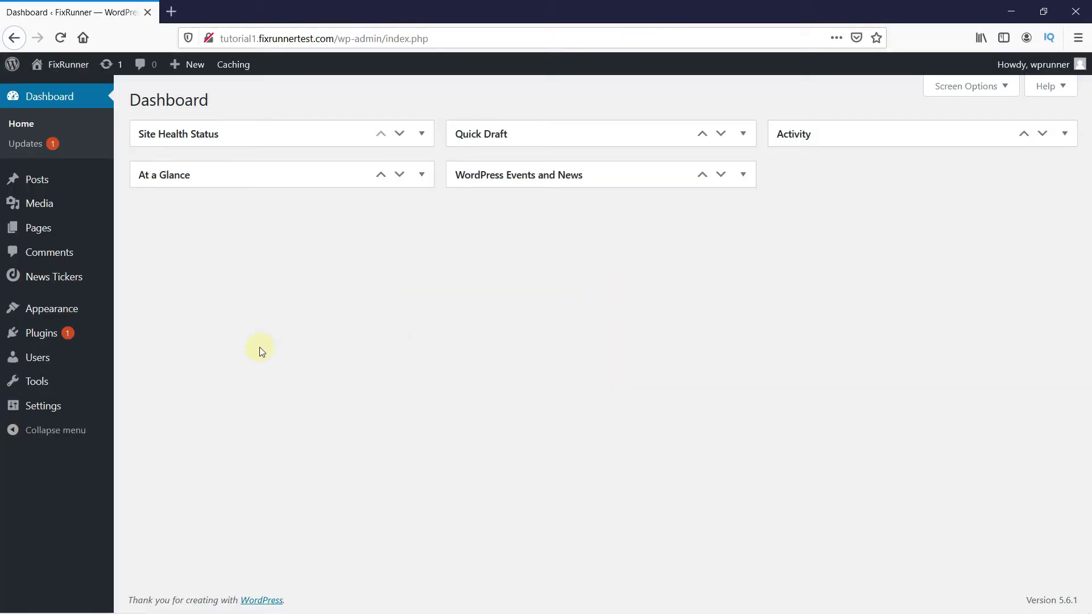
{"action": "mouse_move", "coordinate": [100, 339]}
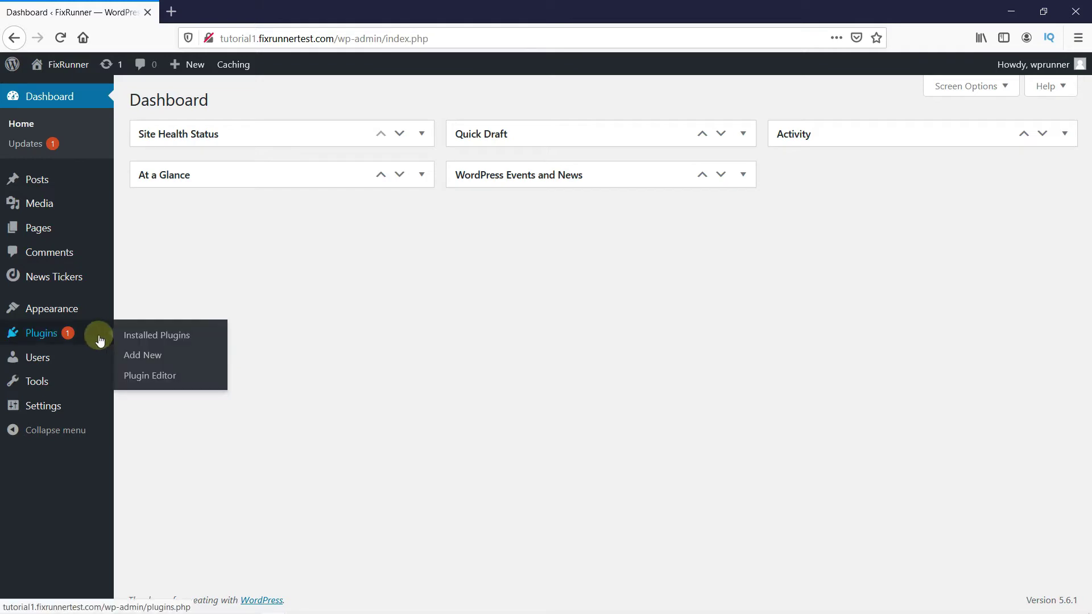
{"action": "left_click", "coordinate": [130, 359]}
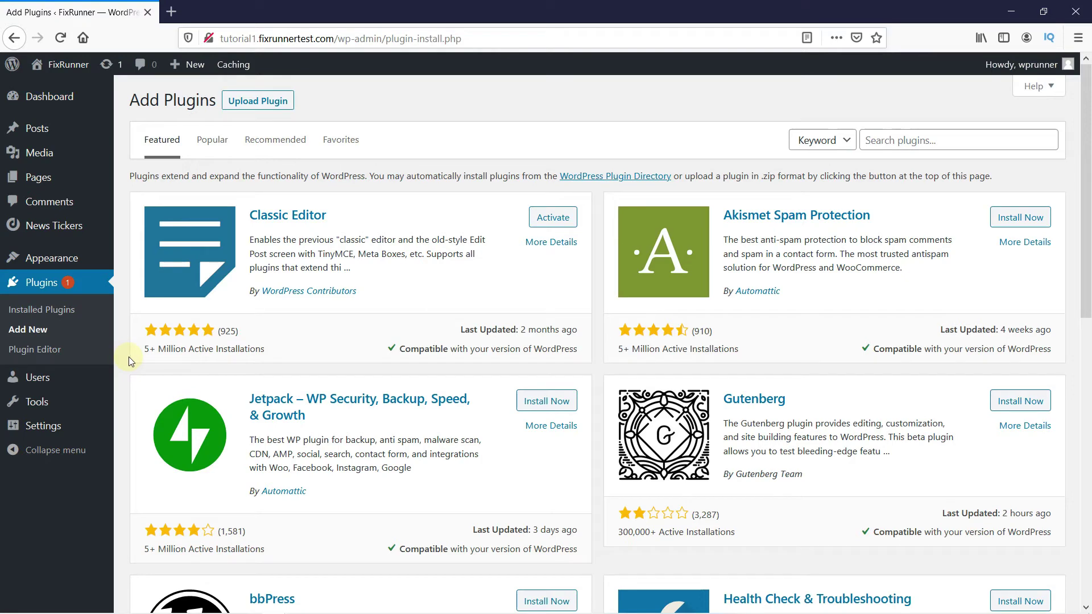
Search the plugin directory for 'ivory search', then install and activate Ivory Search.
{"action": "left_click", "coordinate": [903, 143]}
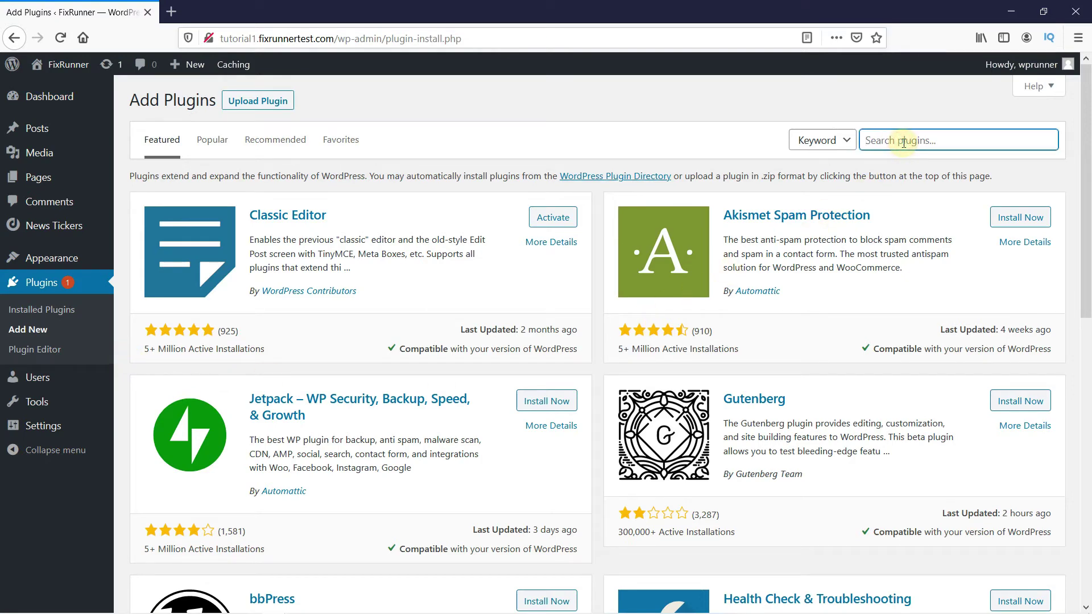
{"action": "type", "text": "ivory search"}
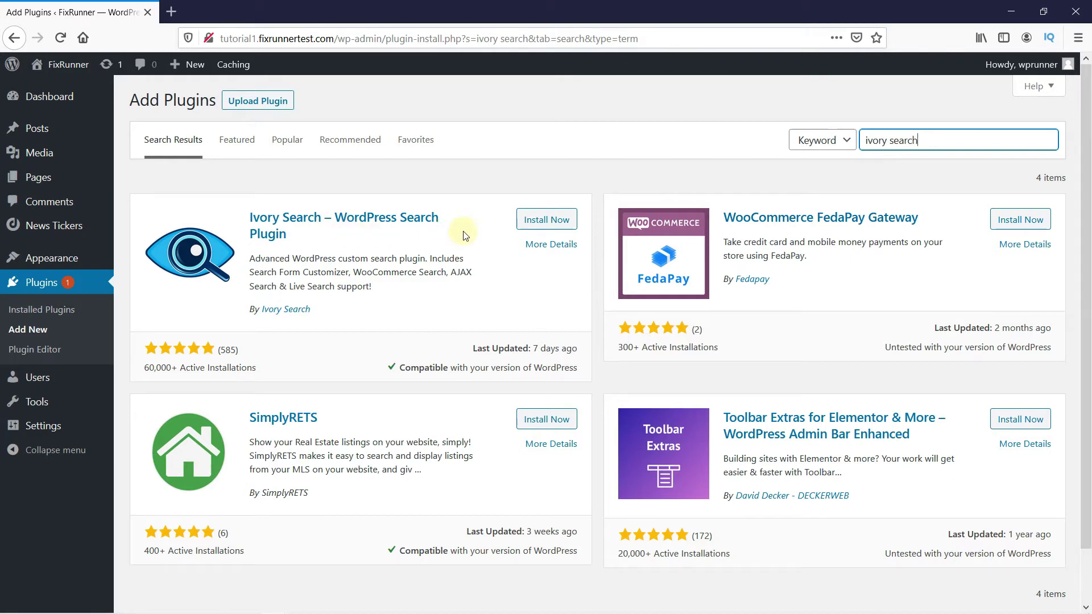
{"action": "left_click", "coordinate": [529, 220]}
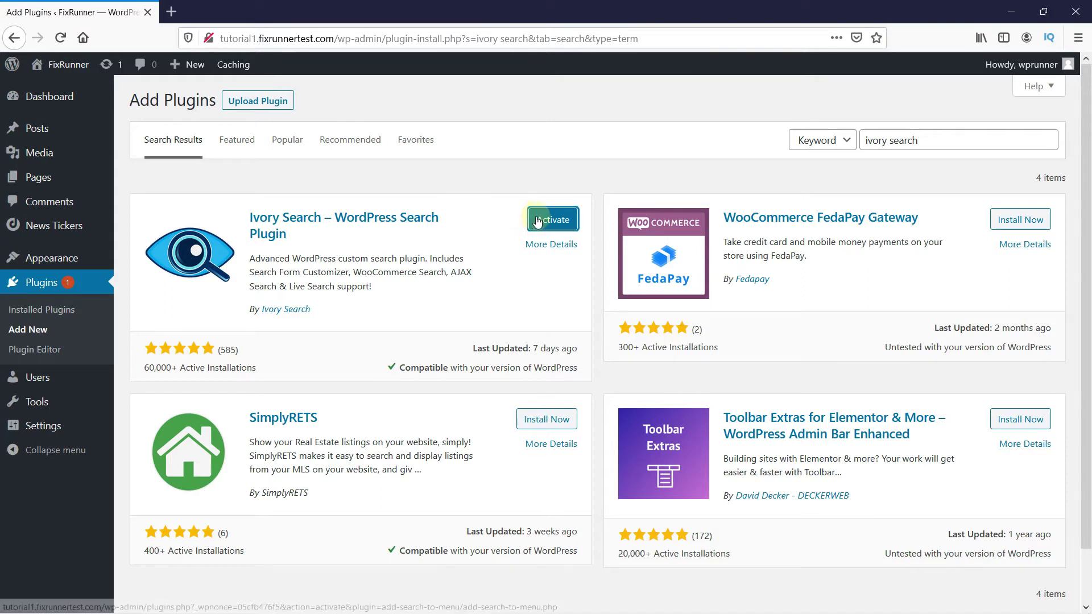
{"action": "left_click", "coordinate": [536, 222]}
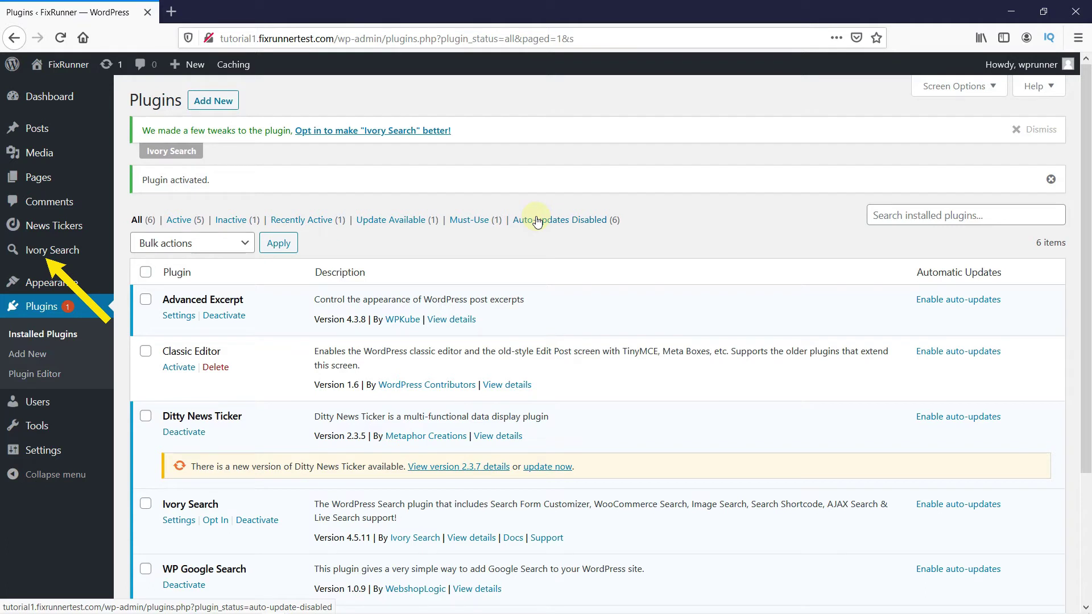
In Ivory Search's Default Search Form, review the Post Types dropdown and Posts section settings.
{"action": "left_click", "coordinate": [75, 251]}
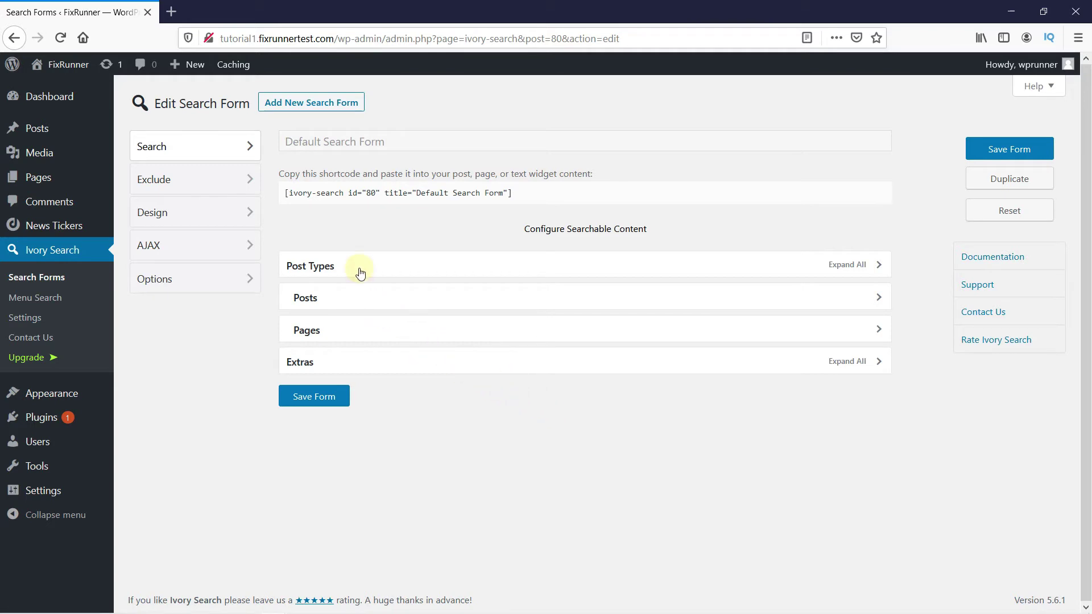
{"action": "left_click", "coordinate": [380, 273]}
{"action": "left_click", "coordinate": [377, 327]}
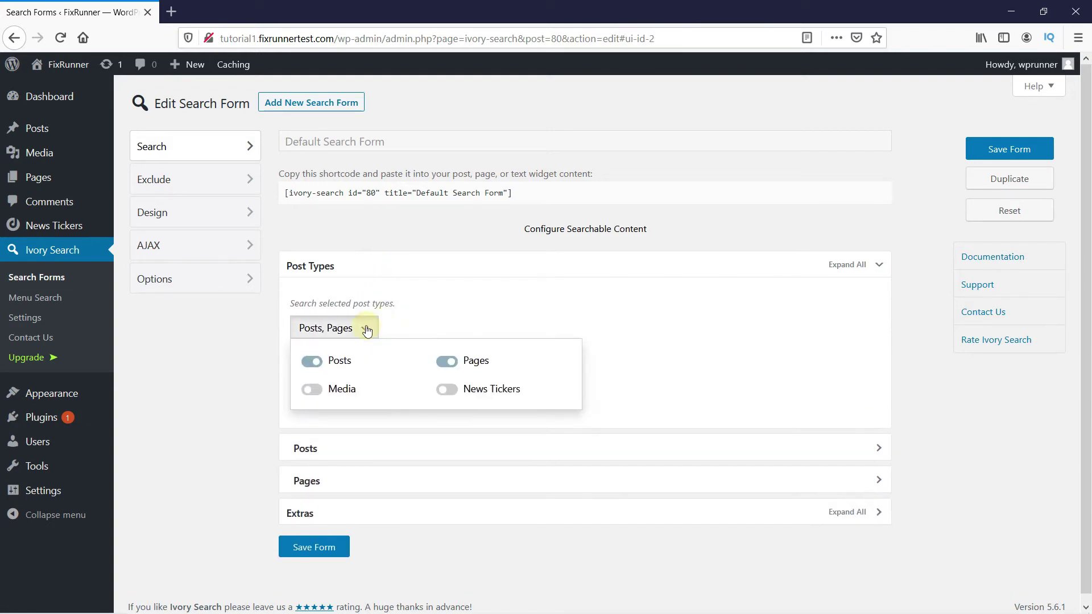
{"action": "left_click", "coordinate": [367, 330]}
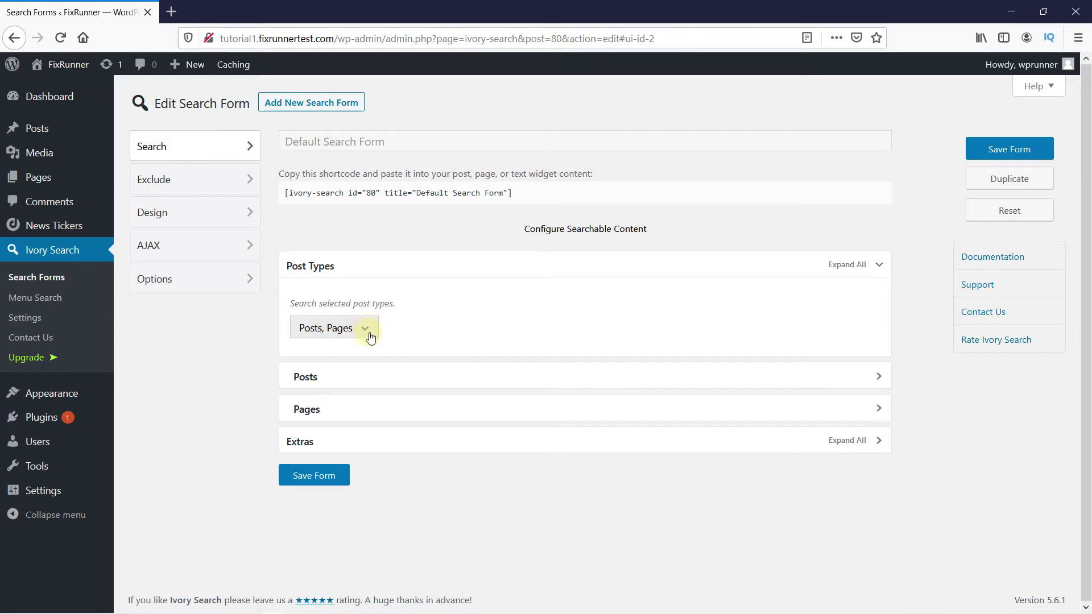
{"action": "left_click", "coordinate": [383, 378]}
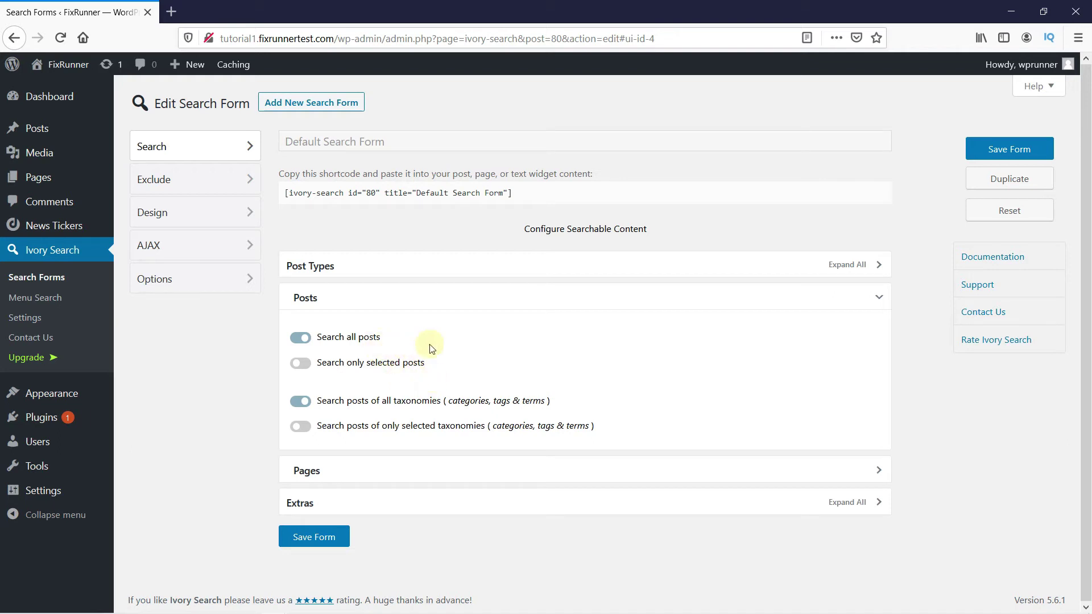
{"action": "left_click", "coordinate": [877, 294]}
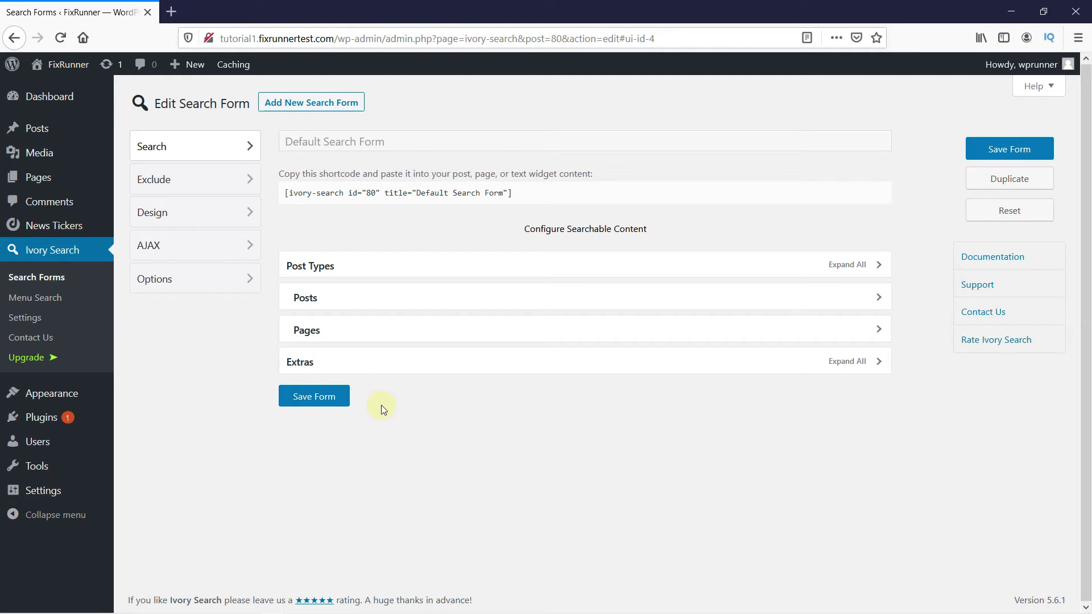
On the Exclude tab, confirm 'Do not exclude any page from search' in the Pages section.
{"action": "left_click", "coordinate": [216, 187]}
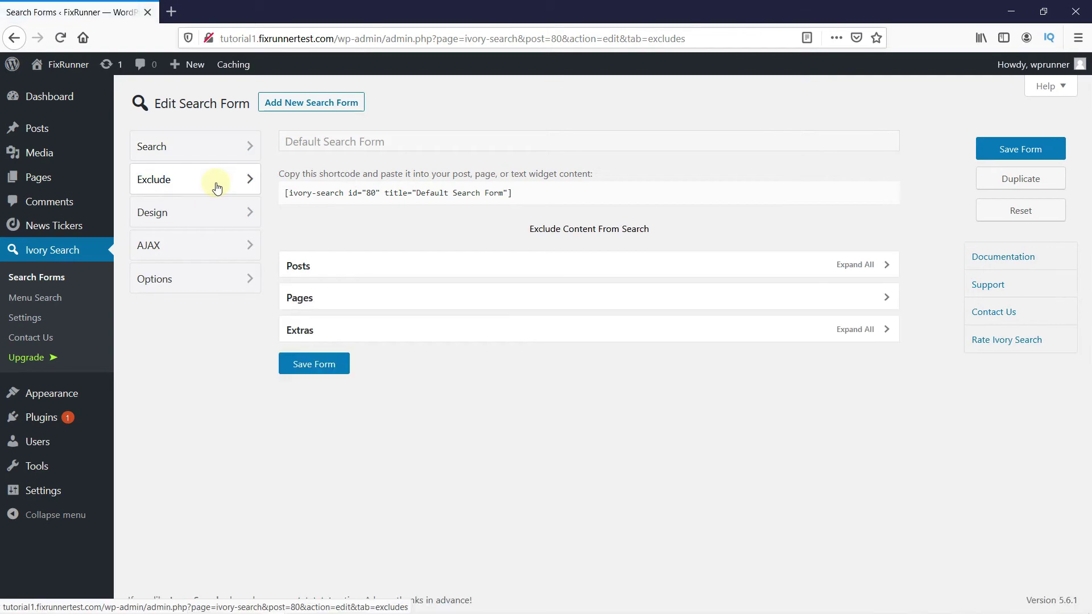
{"action": "left_click", "coordinate": [344, 271]}
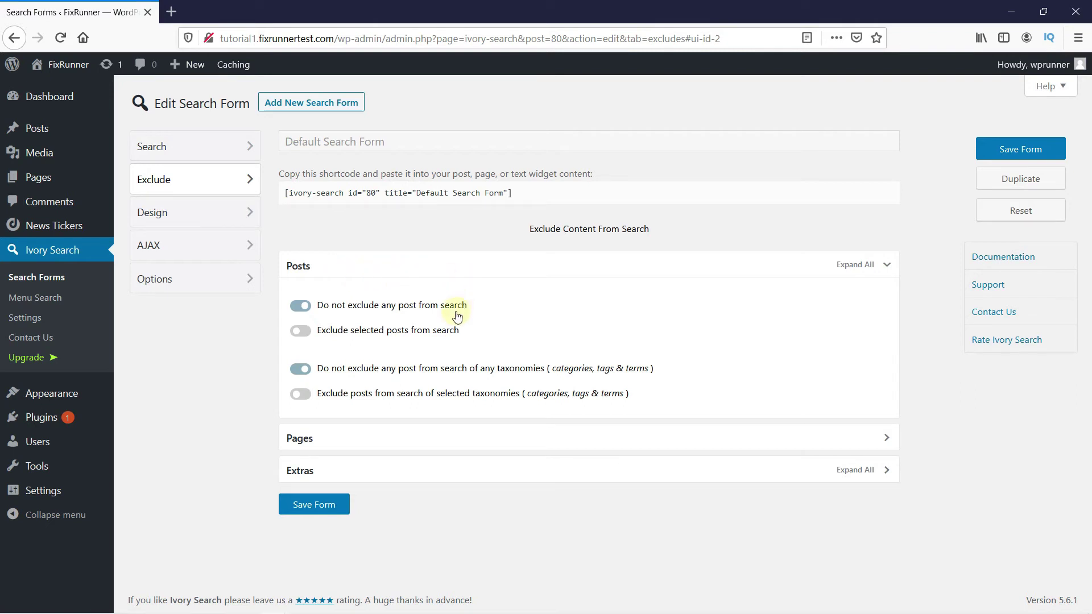
{"action": "left_click", "coordinate": [462, 434]}
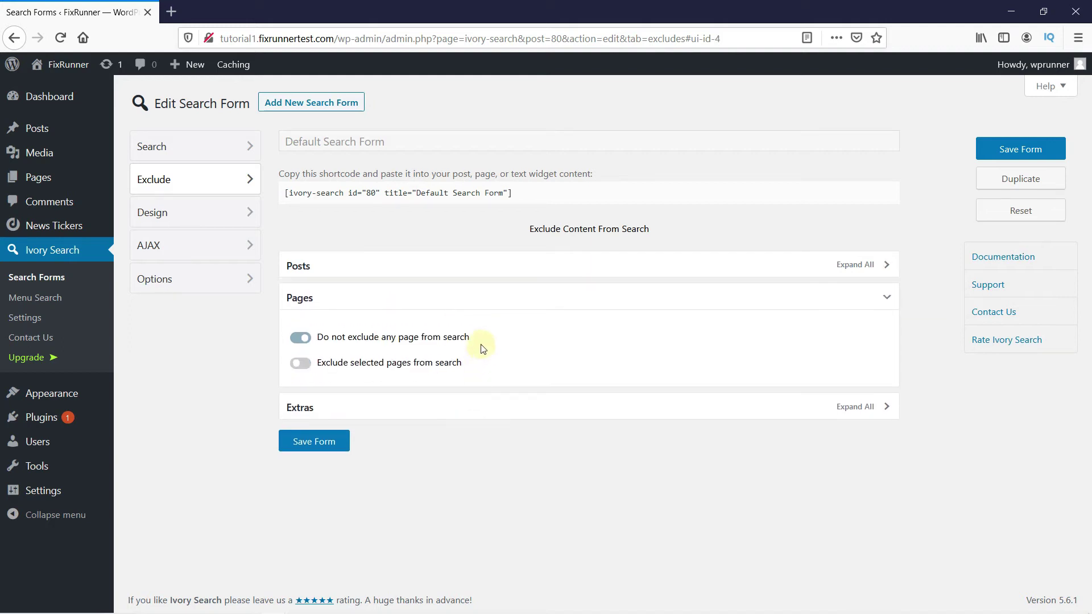
{"action": "left_click", "coordinate": [477, 303]}
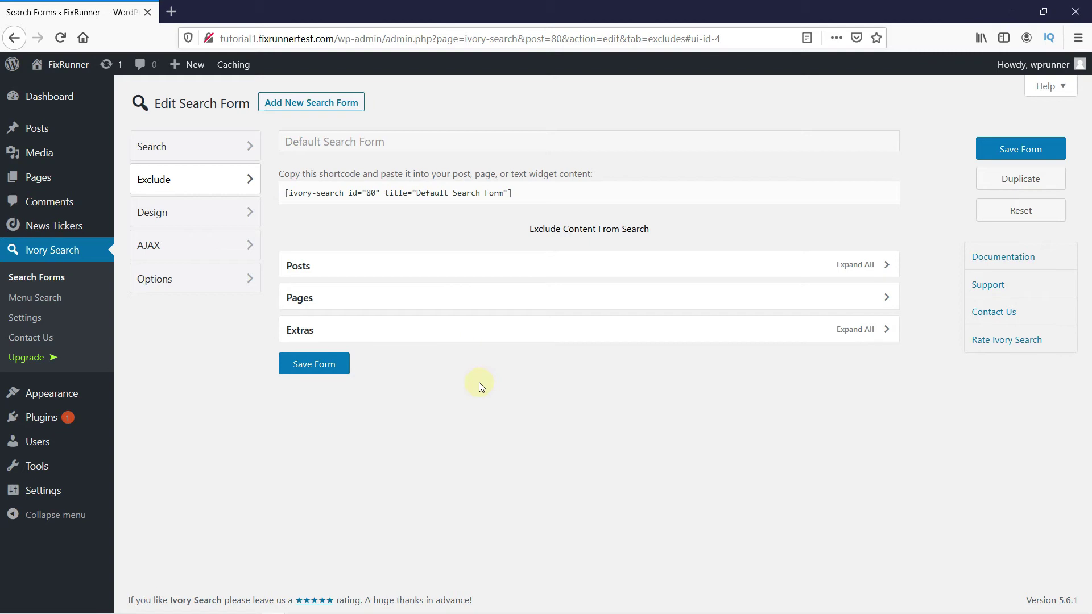
On the Options tab, set Posts Per Page to 5.
{"action": "left_click", "coordinate": [197, 289]}
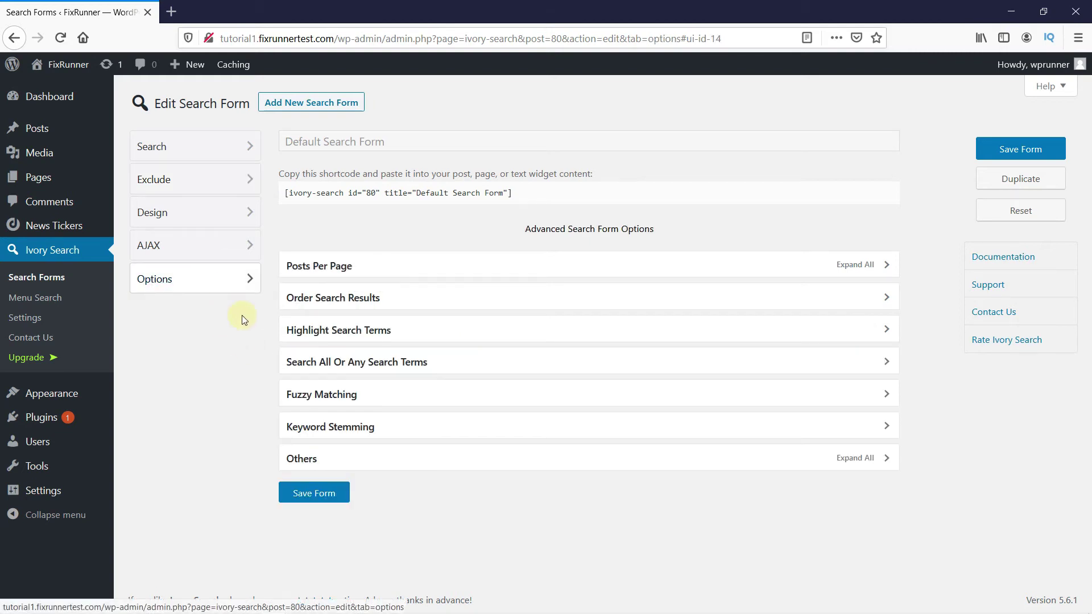
{"action": "left_click", "coordinate": [323, 268]}
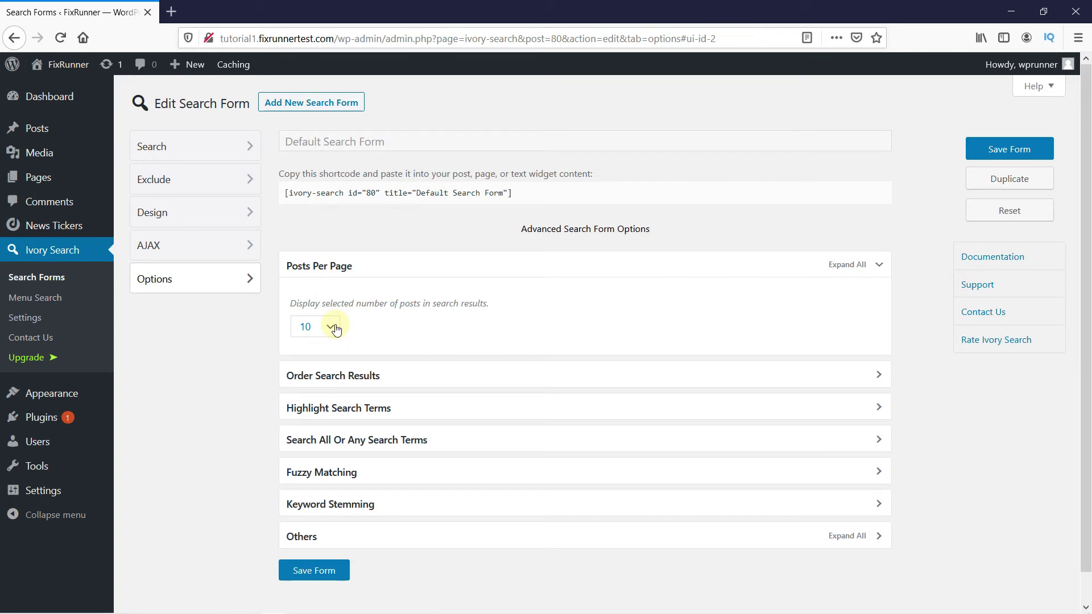
{"action": "left_click", "coordinate": [334, 328]}
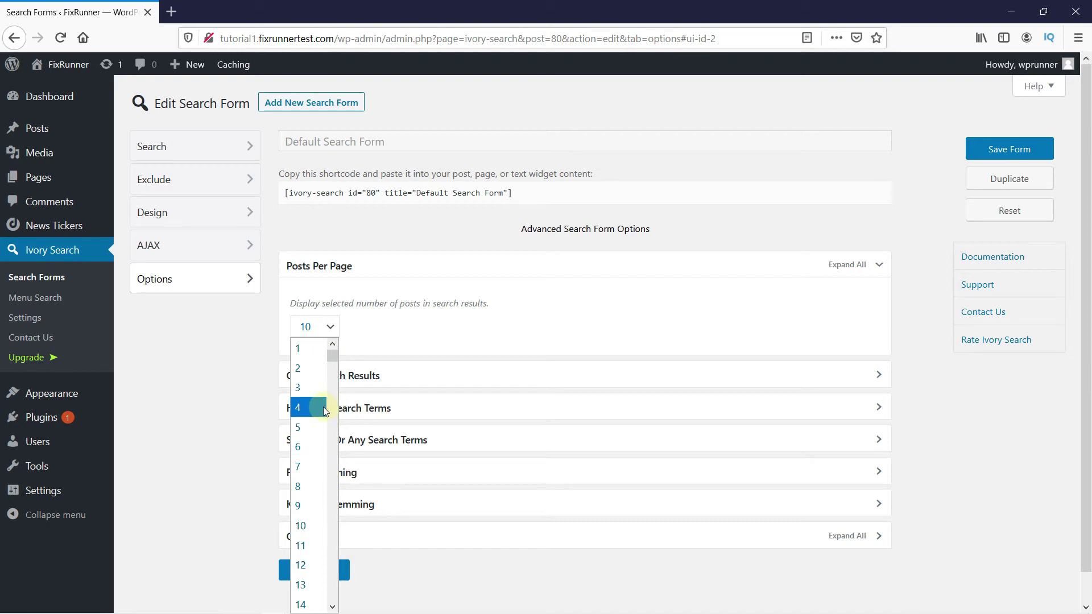
{"action": "left_click", "coordinate": [320, 426]}
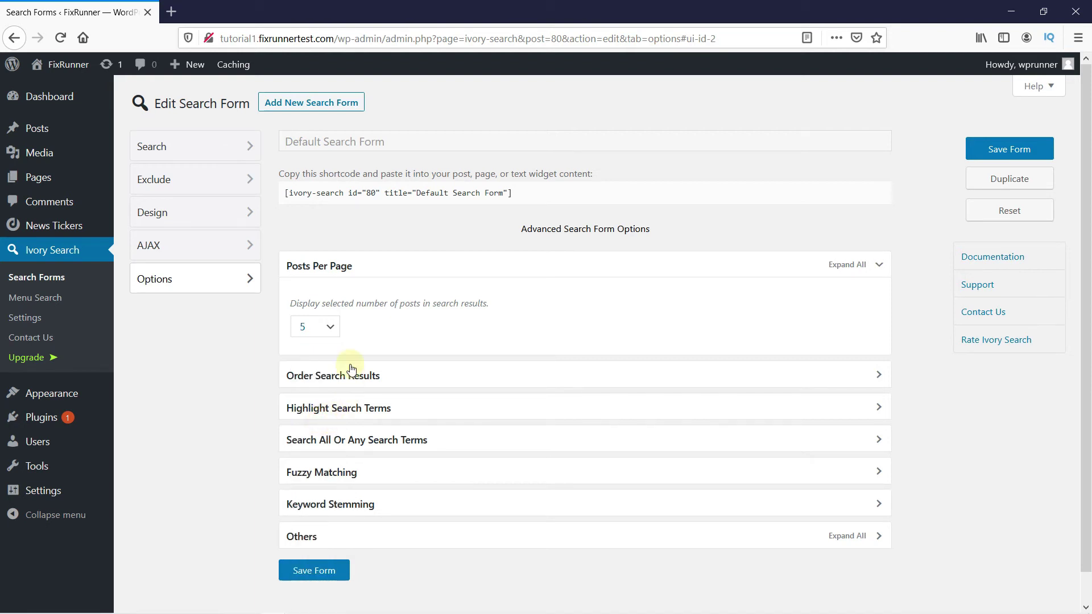
Review the Order Search Results and Highlight Search Terms settings, then save the form.
{"action": "left_click", "coordinate": [386, 375]}
{"action": "left_click", "coordinate": [395, 408]}
{"action": "left_click", "coordinate": [387, 339]}
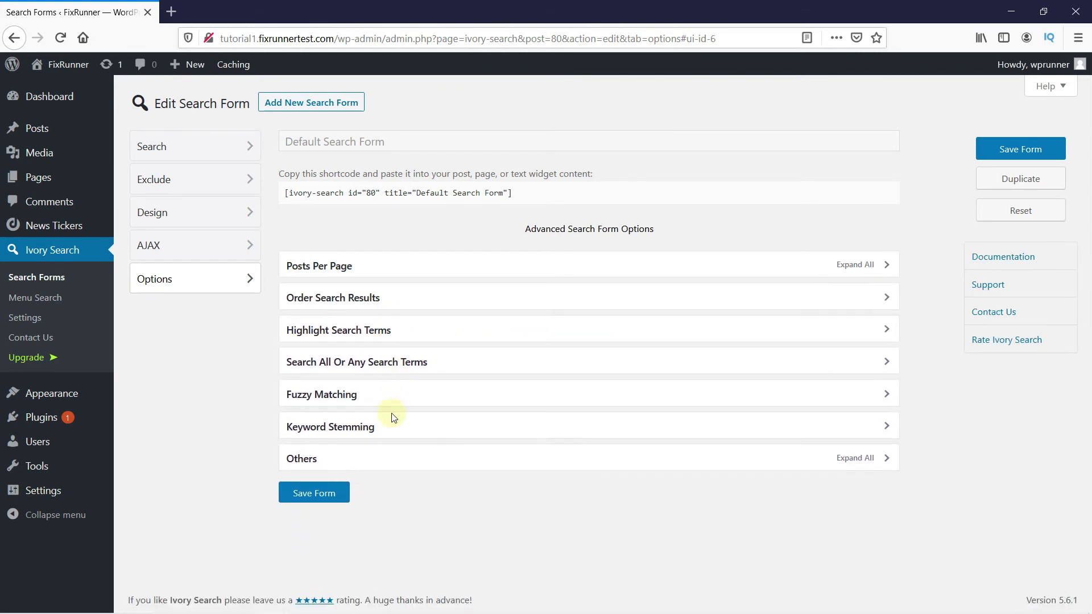
{"action": "left_click", "coordinate": [314, 492]}
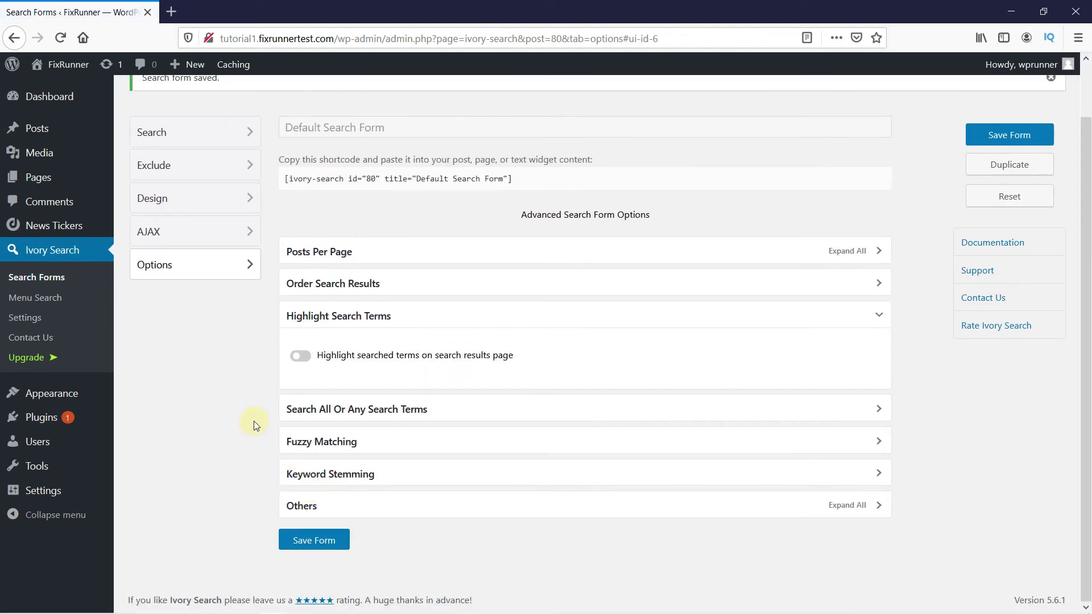
{"action": "scroll", "coordinate": [254, 417], "scroll_direction": "up", "scroll_amount": 2}
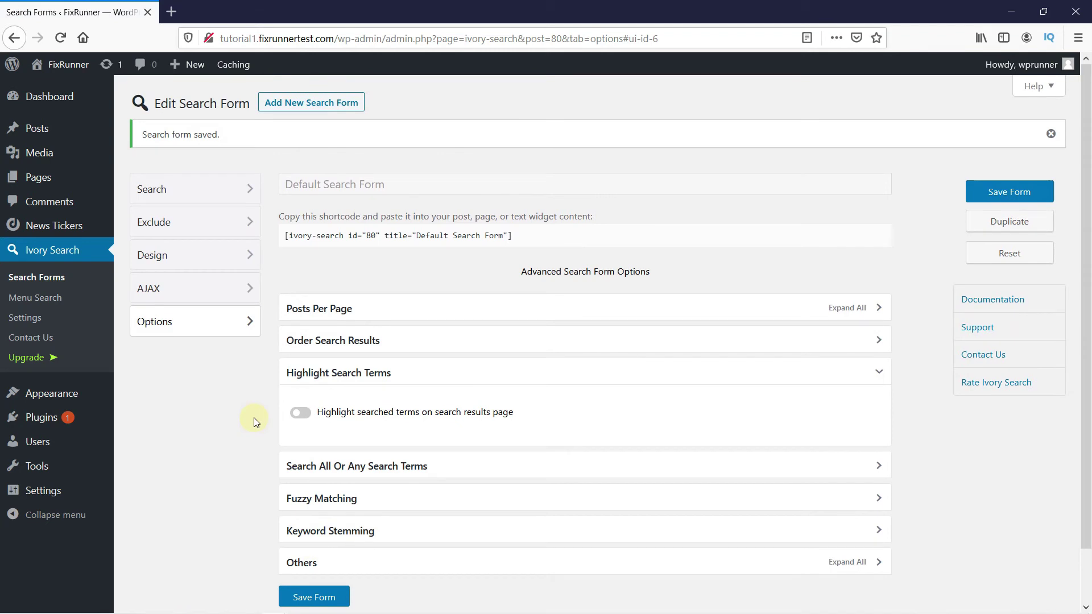
In Ivory Search Settings > Menu Search, enable the Desktop Horizontal Menu and save.
{"action": "left_click", "coordinate": [43, 320]}
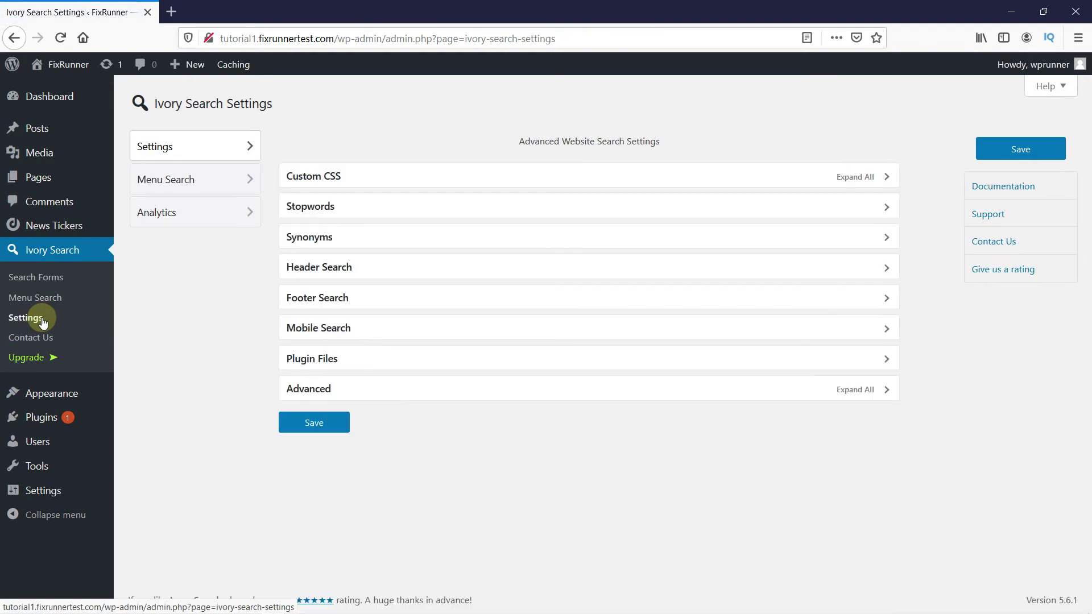
{"action": "left_click", "coordinate": [195, 192]}
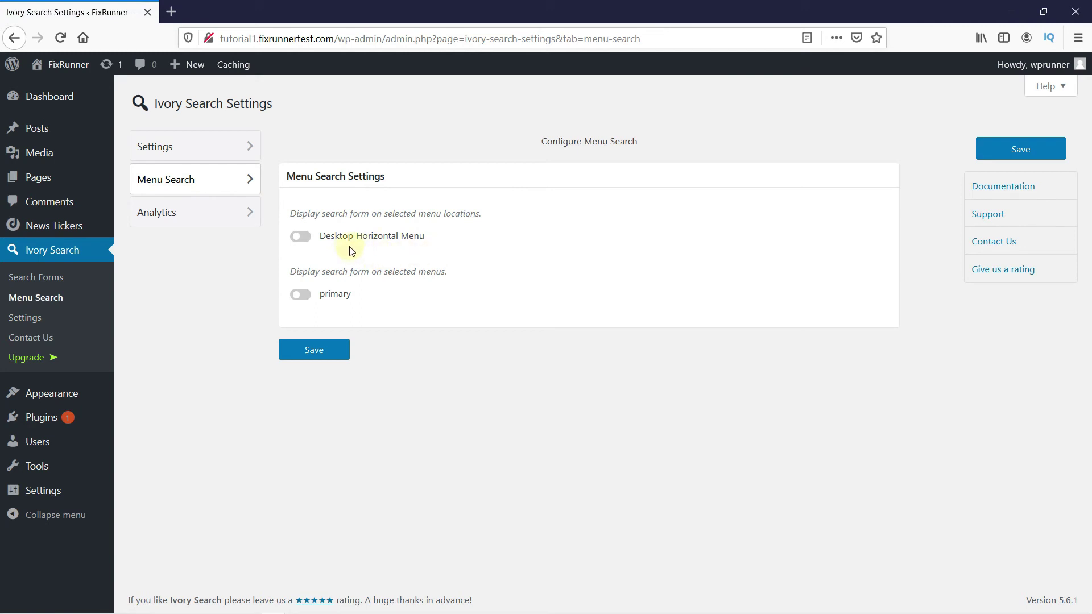
{"action": "left_click", "coordinate": [302, 243]}
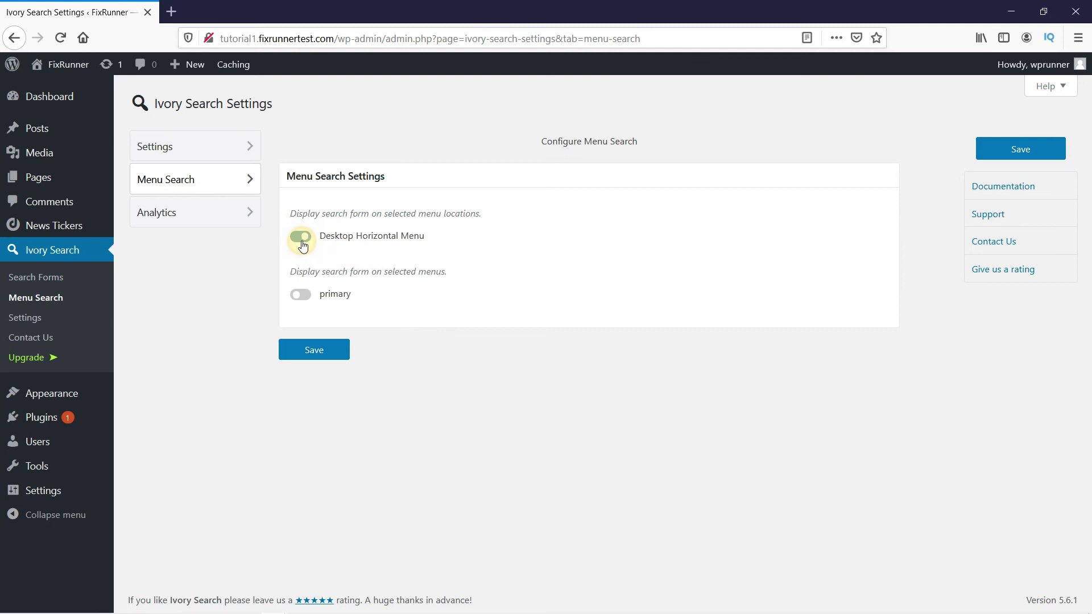
{"action": "left_click", "coordinate": [311, 348]}
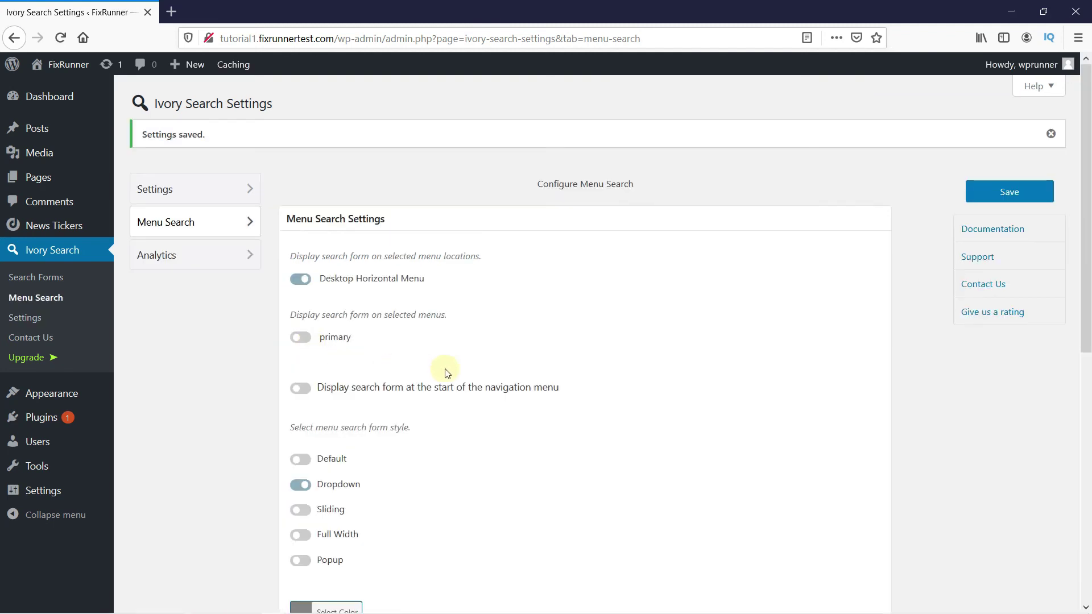
Review the remaining Menu Search options, keeping the Dropdown style, and save again.
{"action": "scroll", "coordinate": [702, 379], "scroll_direction": "down", "scroll_amount": 3}
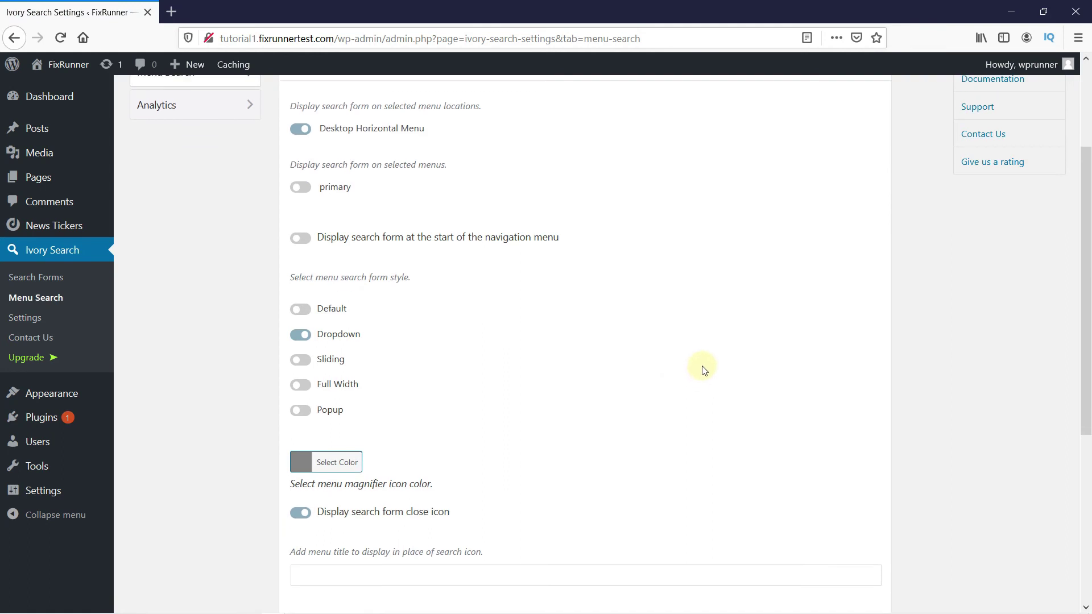
{"action": "scroll", "coordinate": [703, 376], "scroll_direction": "down", "scroll_amount": 2}
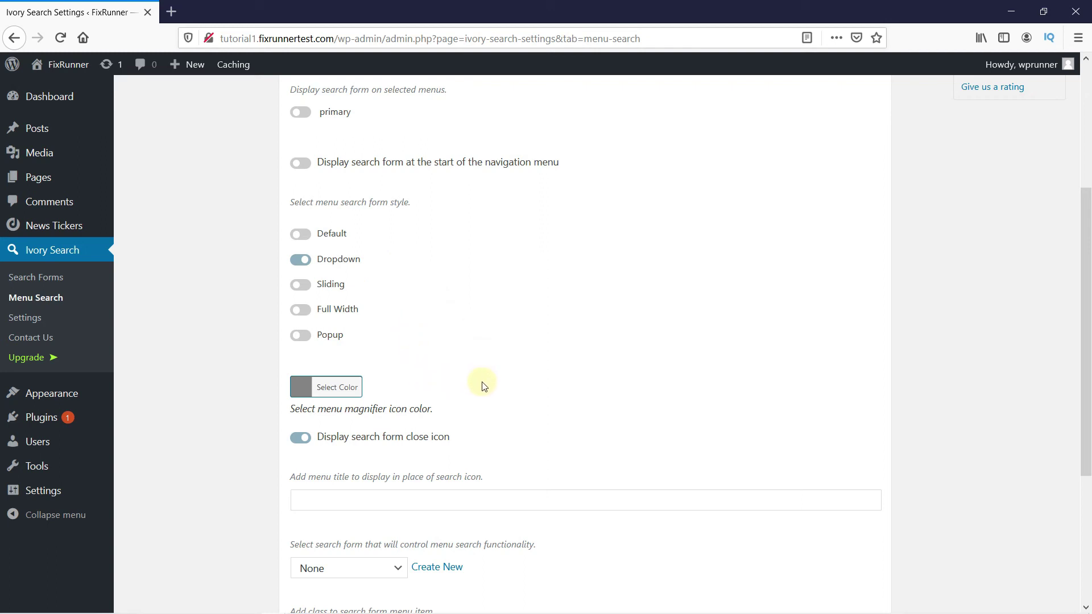
{"action": "scroll", "coordinate": [488, 386], "scroll_direction": "down", "scroll_amount": 4}
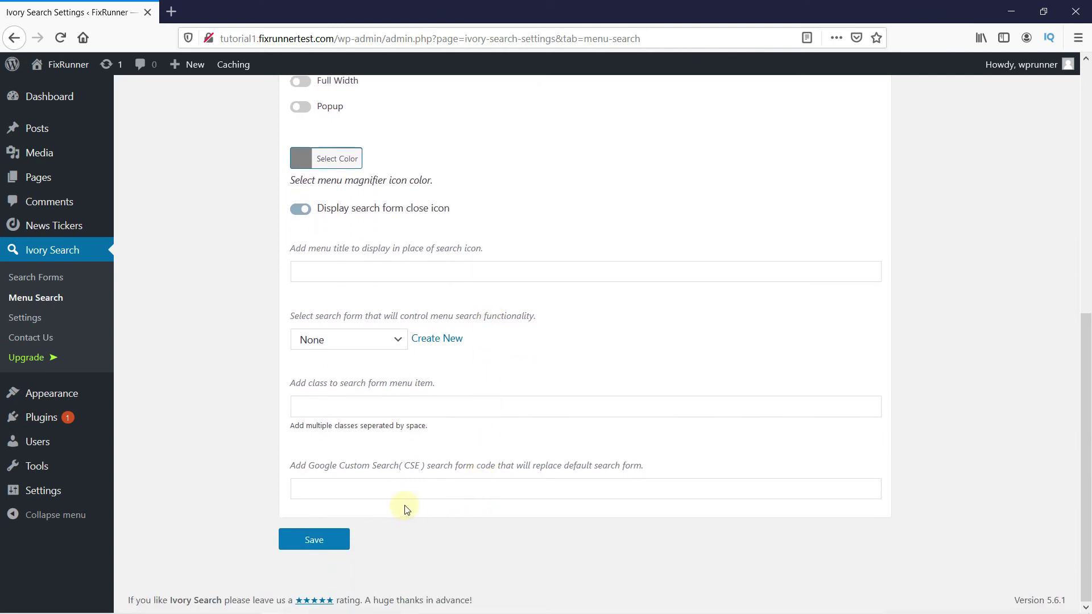
{"action": "left_click", "coordinate": [318, 539]}
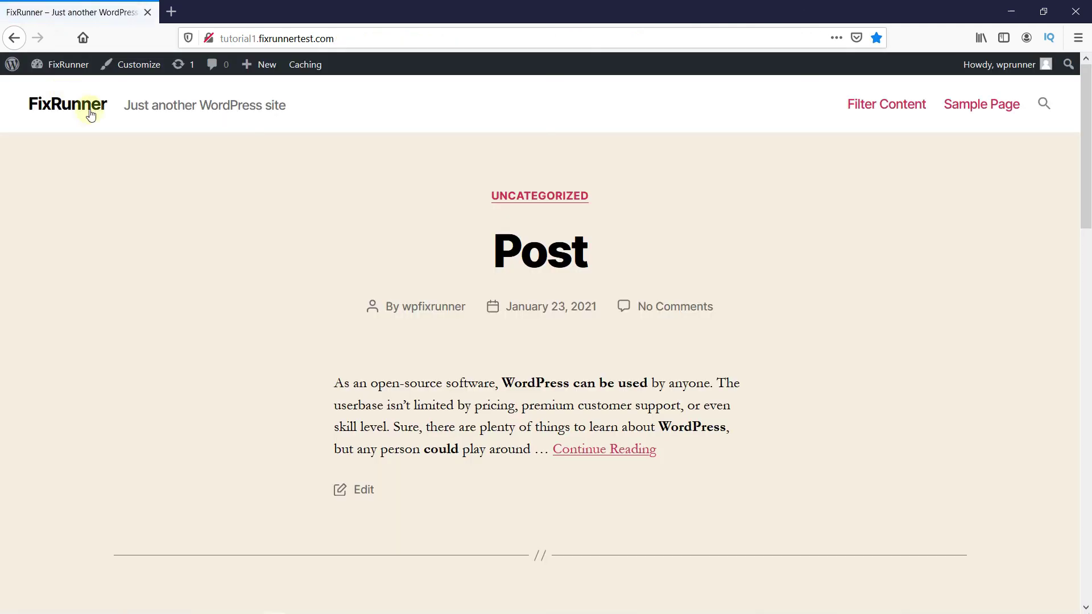
On the FixRunner front page, open the header's magnifier icon to show the 'Search here...' dropdown.
{"action": "left_click", "coordinate": [1047, 110]}
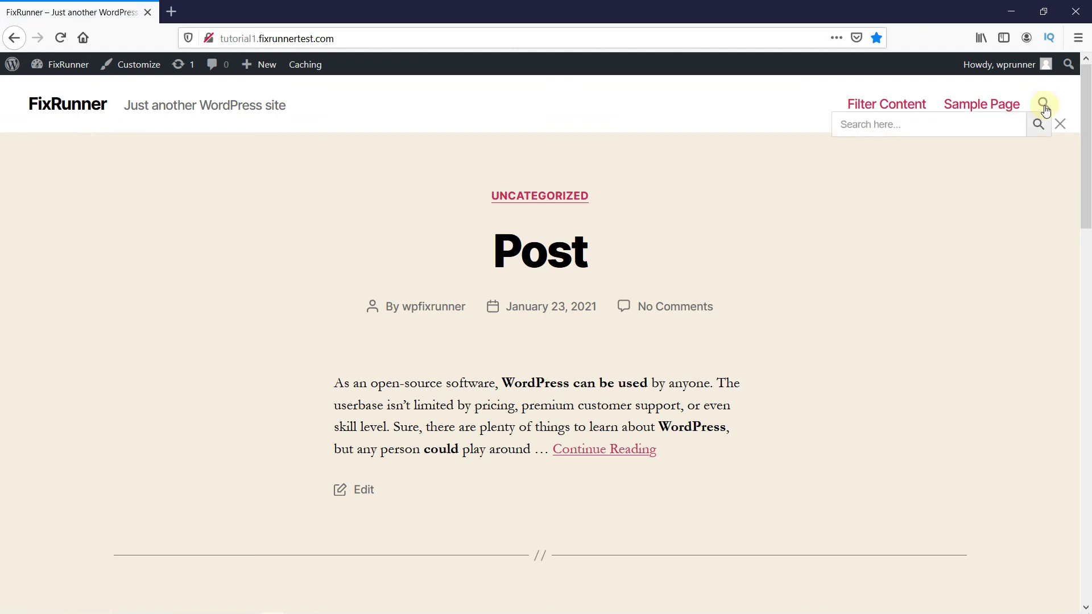